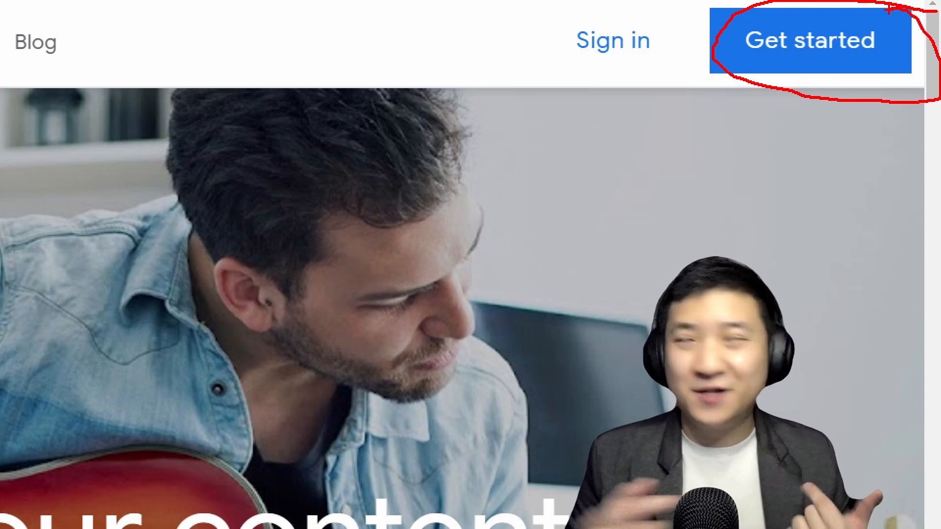
Sign in to Google AdSense and start adding a new site from the Sites overview.
{"action": "key", "text": "Escape"}
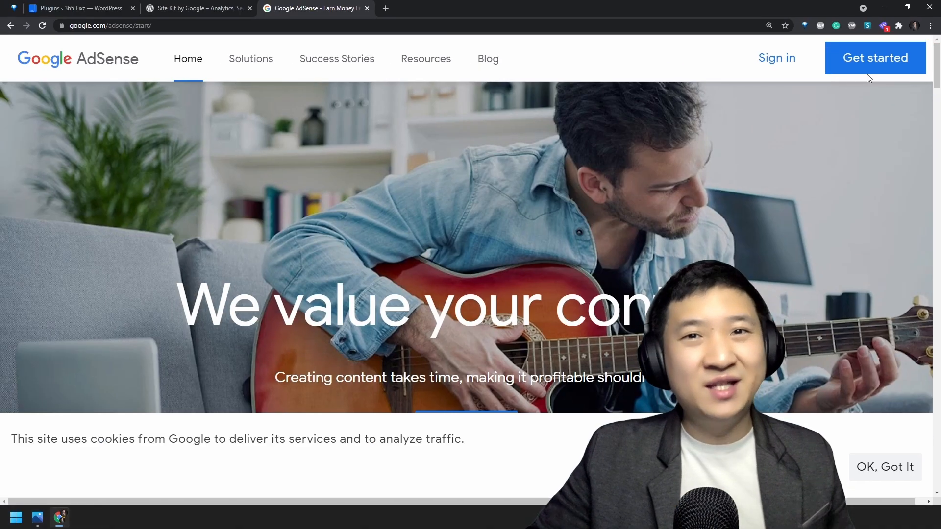
{"action": "left_click", "coordinate": [792, 63]}
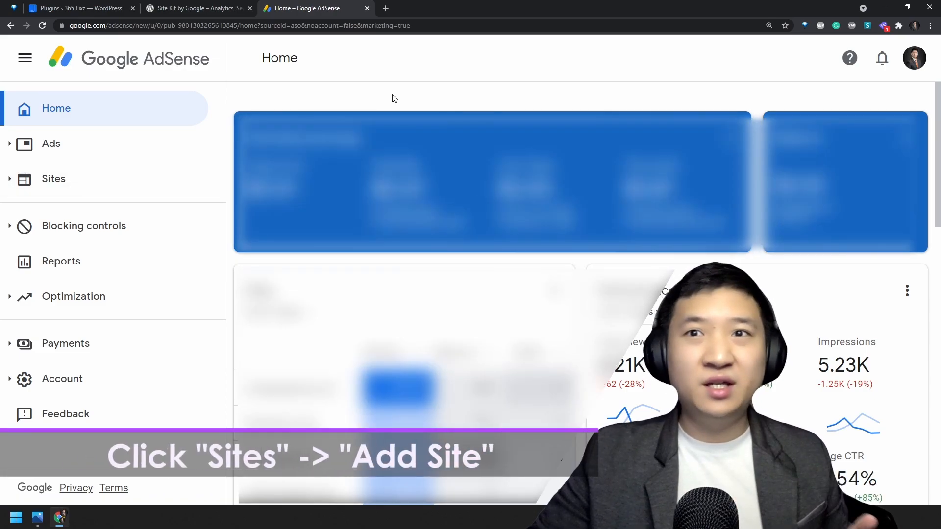
{"action": "left_click", "coordinate": [64, 181]}
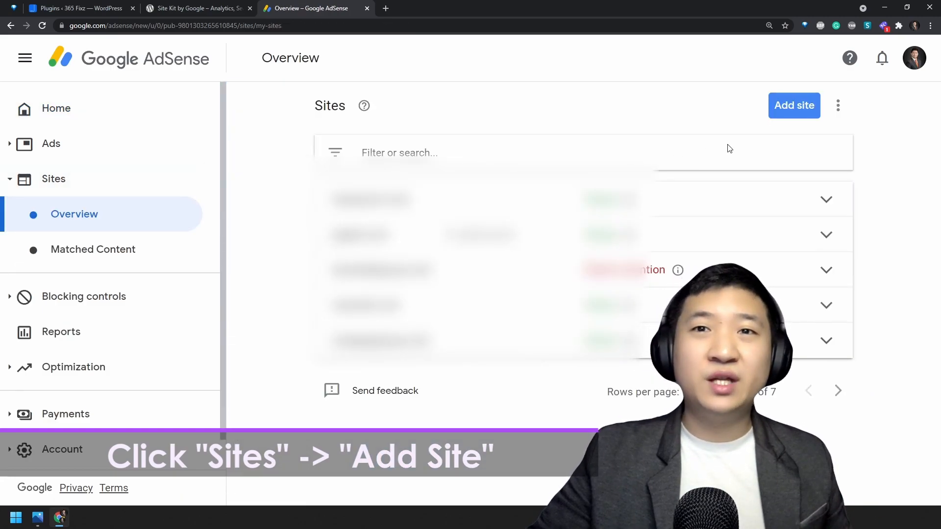
{"action": "left_click", "coordinate": [793, 109]}
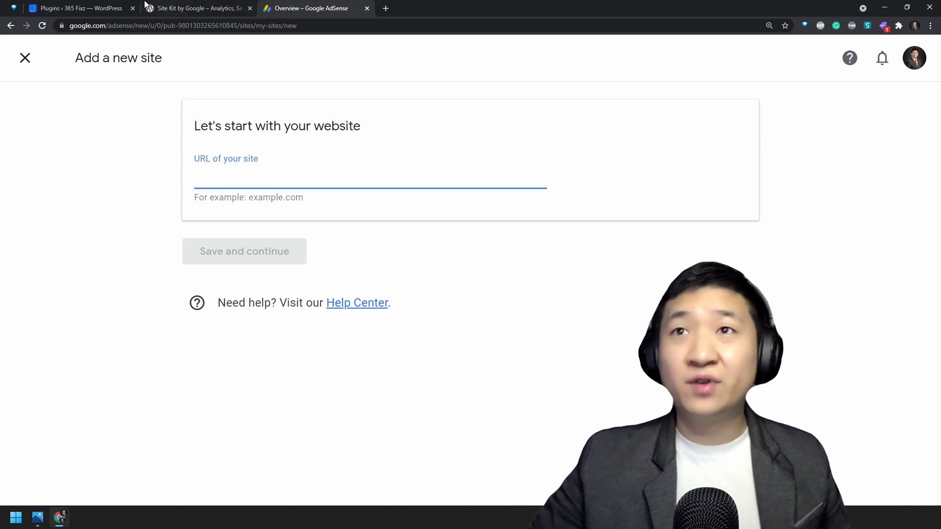
Copy the 365fixz.com address from the WordPress admin page and paste it as the new AdSense site's URL.
{"action": "left_click", "coordinate": [112, 8]}
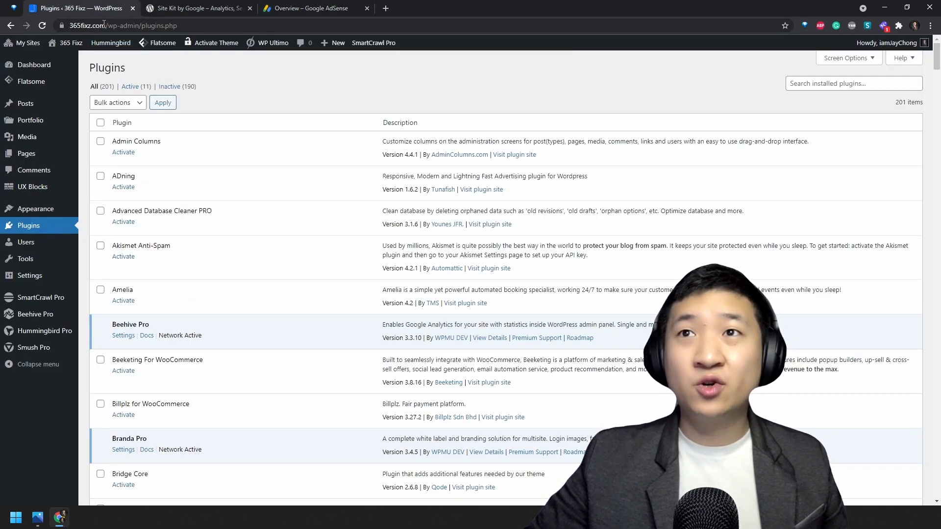
{"action": "left_click_drag", "start_coordinate": [107, 26], "coordinate": [46, 25]}
{"action": "key", "text": "ctrl+c"}
{"action": "left_click", "coordinate": [303, 8]}
{"action": "key", "text": "ctrl+v"}
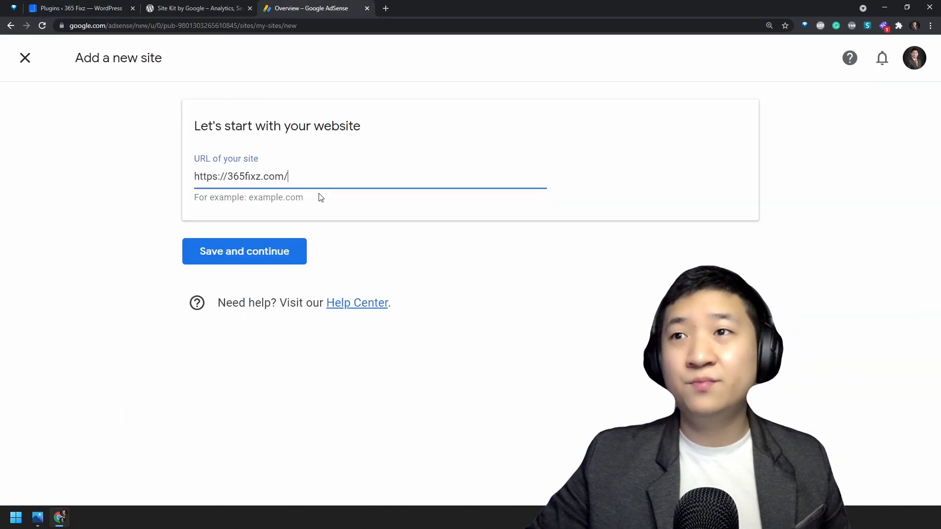
Trim the site URL to 365fixz.com without the https prefix or trailing slash, and save it to continue.
{"action": "left_click_drag", "start_coordinate": [230, 176], "coordinate": [220, 177]}
{"action": "left_click", "coordinate": [227, 176]}
{"action": "key", "text": "shift+Home"}
{"action": "key", "text": "BackSpace"}
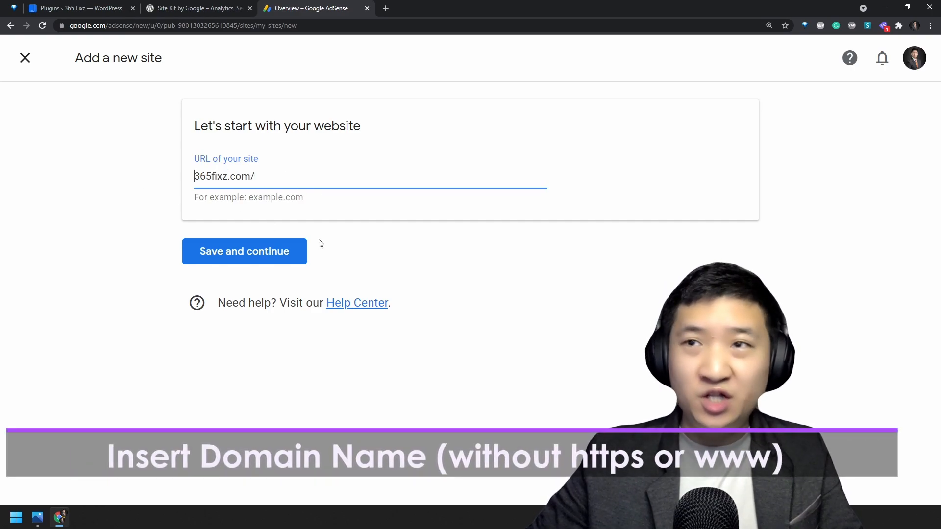
{"action": "key", "text": "ctrl+plus"}
{"action": "key", "text": "ctrl+plus"}
{"action": "left_click", "coordinate": [216, 219]}
{"action": "key", "text": "BackSpace"}
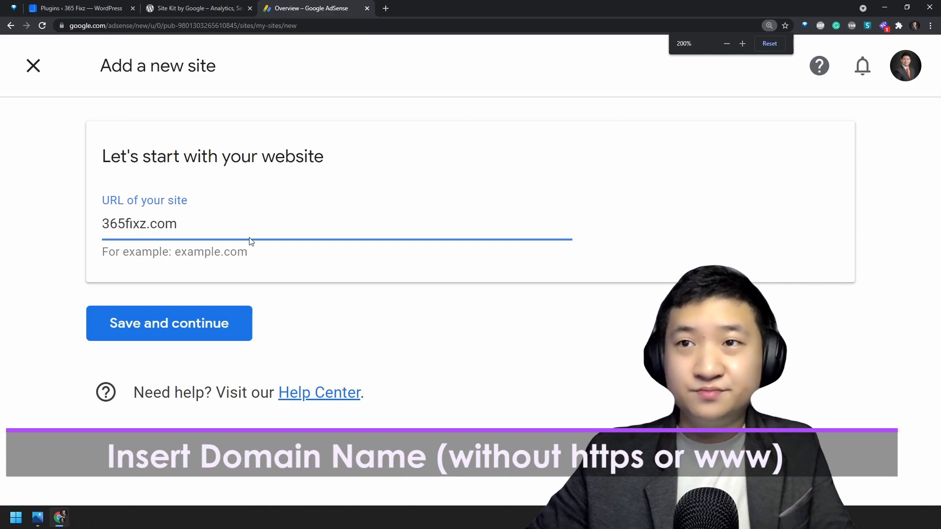
{"action": "double_click", "coordinate": [182, 226]}
{"action": "left_click", "coordinate": [324, 318]}
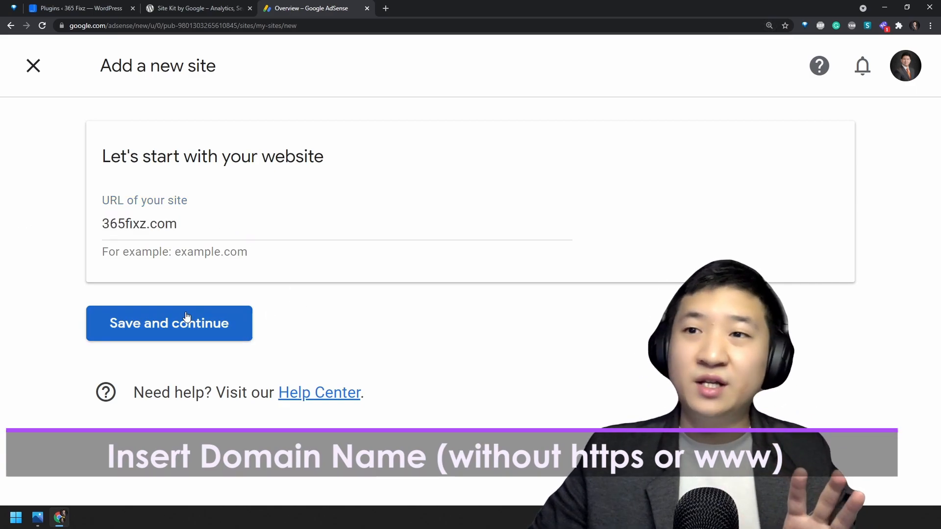
{"action": "left_click", "coordinate": [186, 317]}
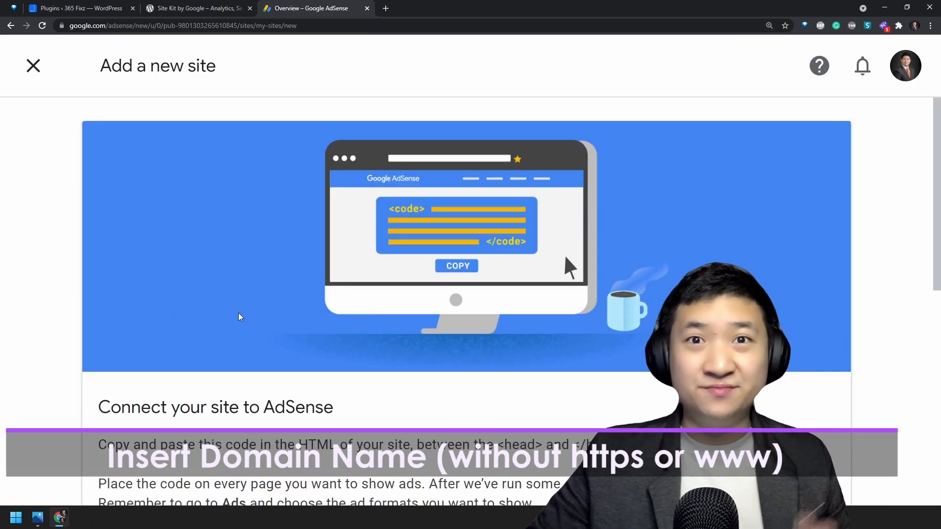
Examine the AdSense code snippet and the instructions for connecting the site.
{"action": "key", "text": "ctrl+minus"}
{"action": "scroll", "coordinate": [658, 316], "scroll_direction": "down", "scroll_amount": 5}
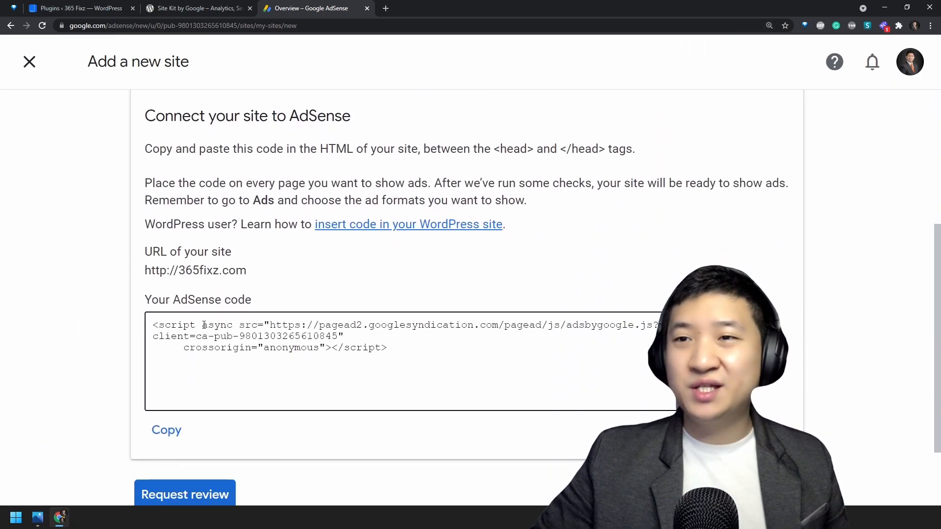
{"action": "left_click_drag", "start_coordinate": [165, 325], "coordinate": [441, 361]}
{"action": "scroll", "coordinate": [450, 361], "scroll_direction": "down", "scroll_amount": 2}
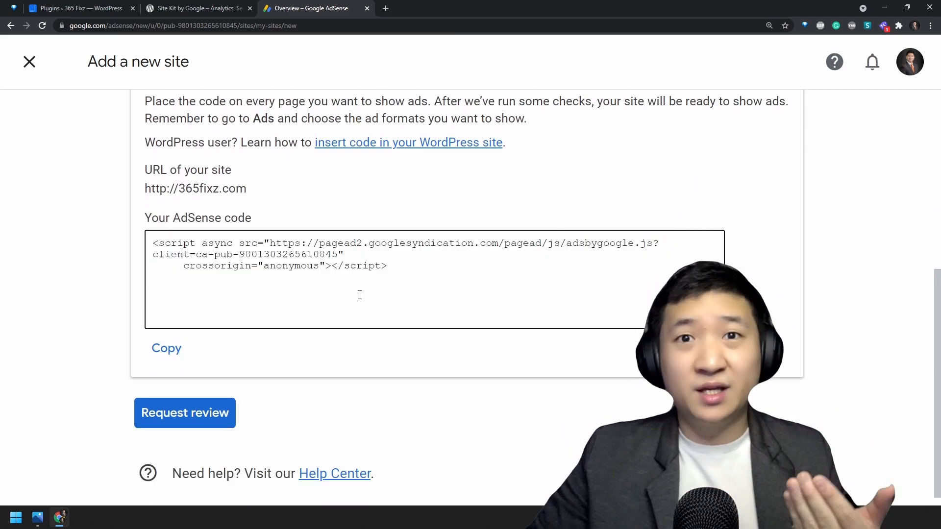
{"action": "left_click", "coordinate": [488, 290]}
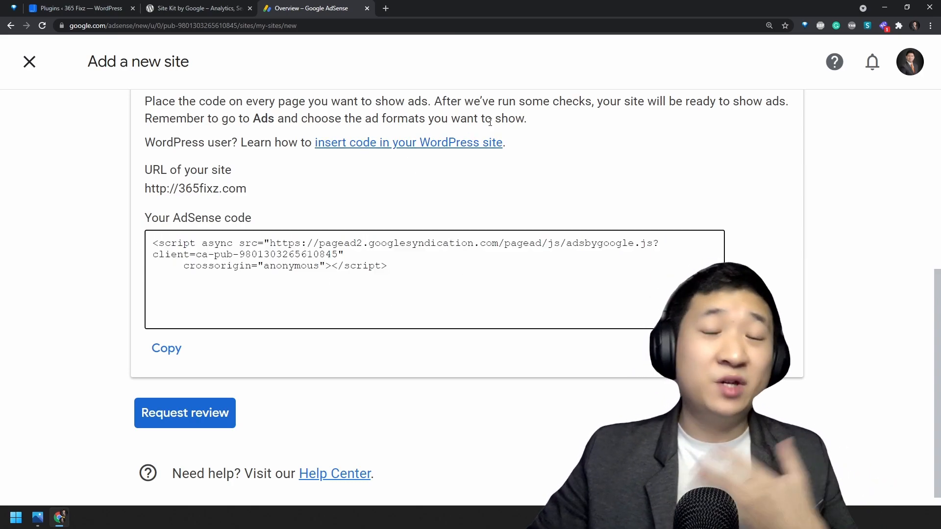
Look over the Site Kit by Google plugin's name and description on its WordPress.org page.
{"action": "left_click", "coordinate": [223, 8]}
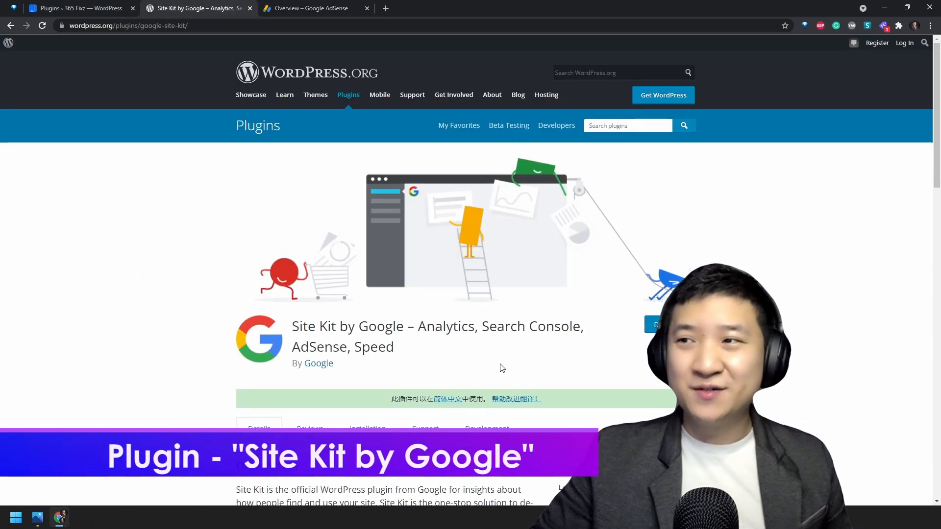
{"action": "key", "text": "ctrl+plus"}
{"action": "scroll", "coordinate": [566, 371], "scroll_direction": "down", "scroll_amount": 2}
{"action": "scroll", "coordinate": [566, 371], "scroll_direction": "up", "scroll_amount": 2}
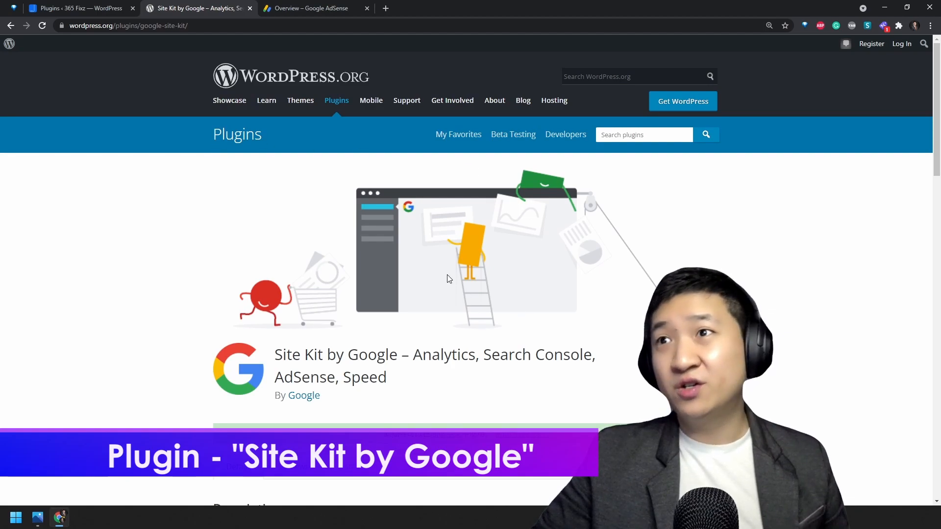
{"action": "scroll", "coordinate": [451, 264], "scroll_direction": "down", "scroll_amount": 3}
{"action": "left_click_drag", "start_coordinate": [335, 195], "coordinate": [273, 193]}
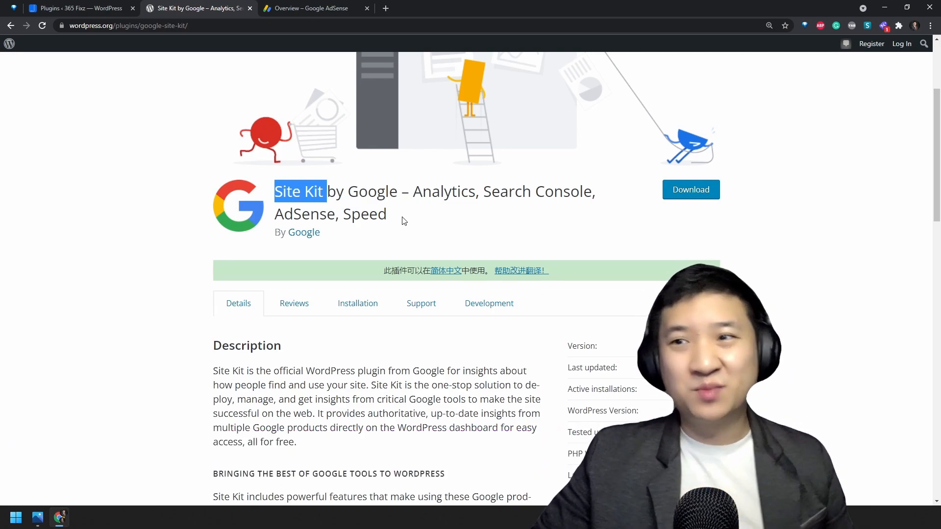
{"action": "left_click", "coordinate": [495, 211]}
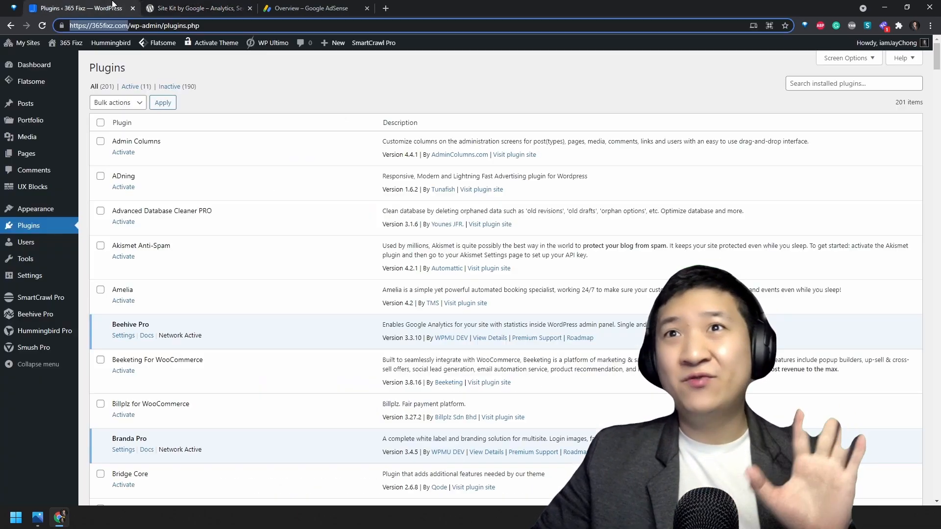
Search the WordPress installed plugins page for "site kit" and activate Site Kit by Google.
{"action": "left_click", "coordinate": [98, 8]}
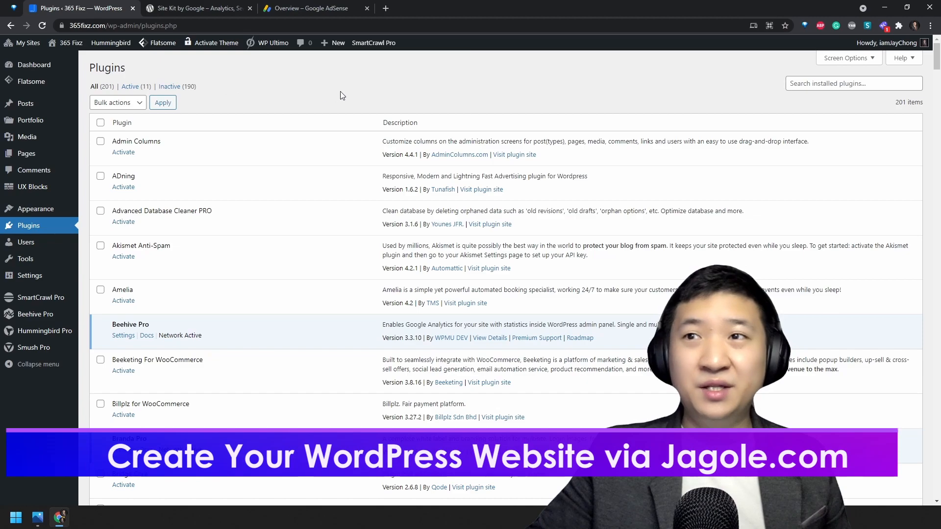
{"action": "key", "text": "ctrl+f"}
{"action": "type", "text": "site kit"}
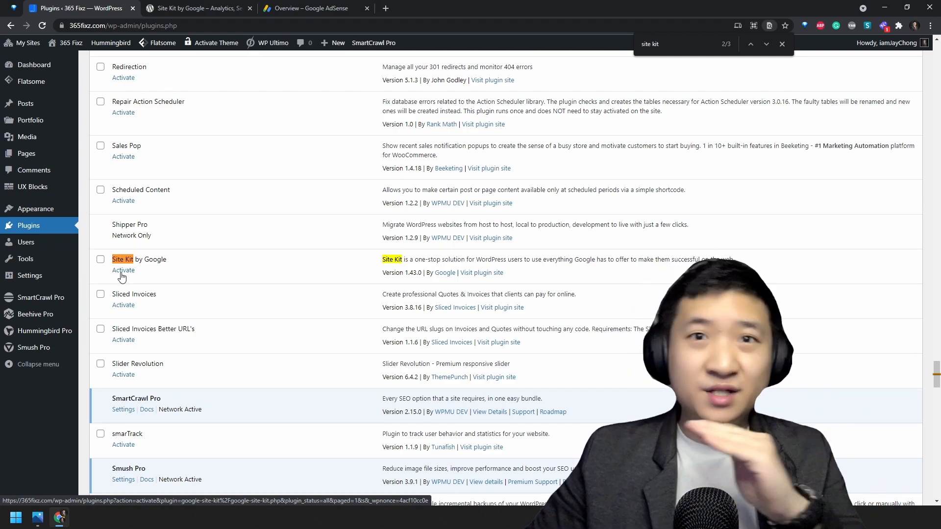
{"action": "left_click", "coordinate": [122, 274]}
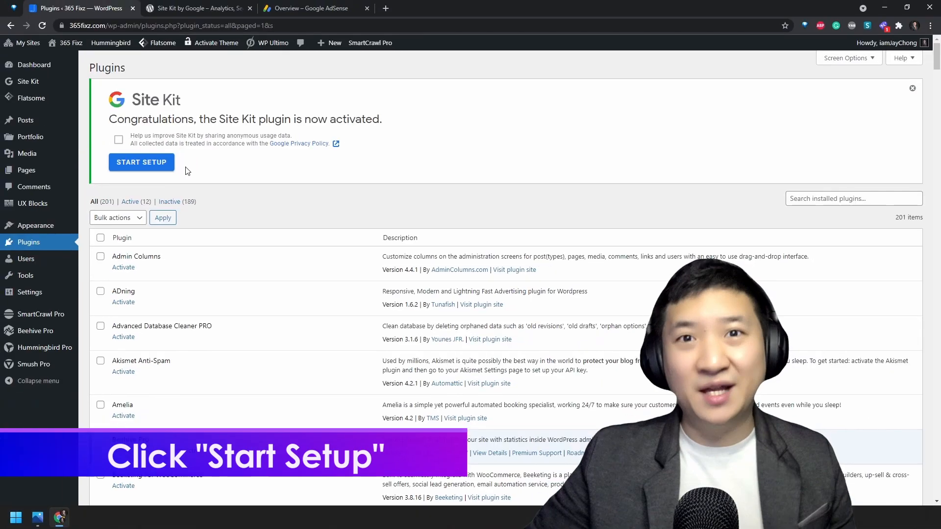
Start the Site Kit setup and sign in with the existing Google account.
{"action": "left_click", "coordinate": [188, 163]}
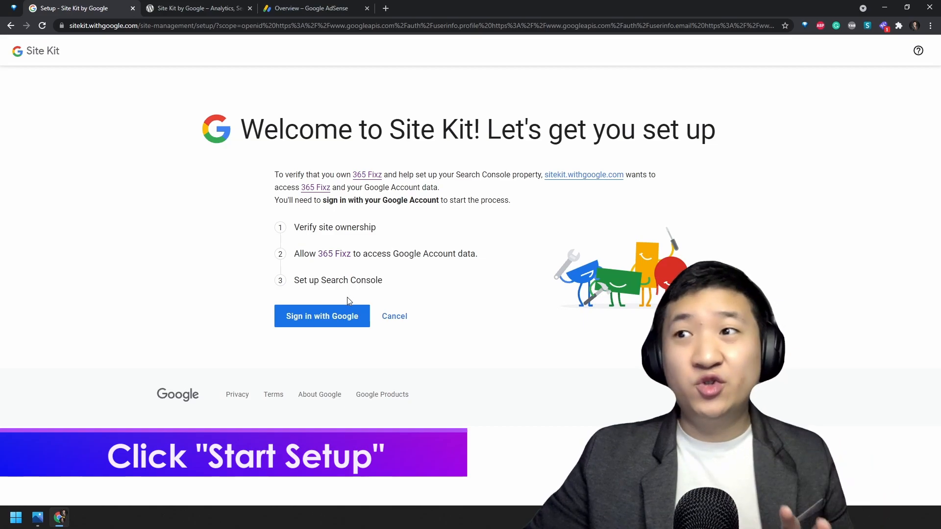
{"action": "left_click_drag", "start_coordinate": [305, 227], "coordinate": [387, 230]}
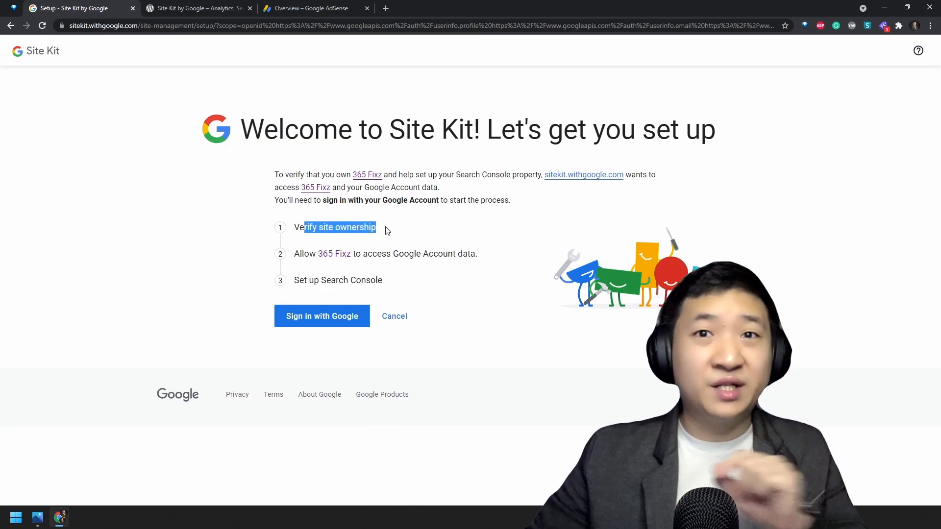
{"action": "left_click", "coordinate": [429, 337]}
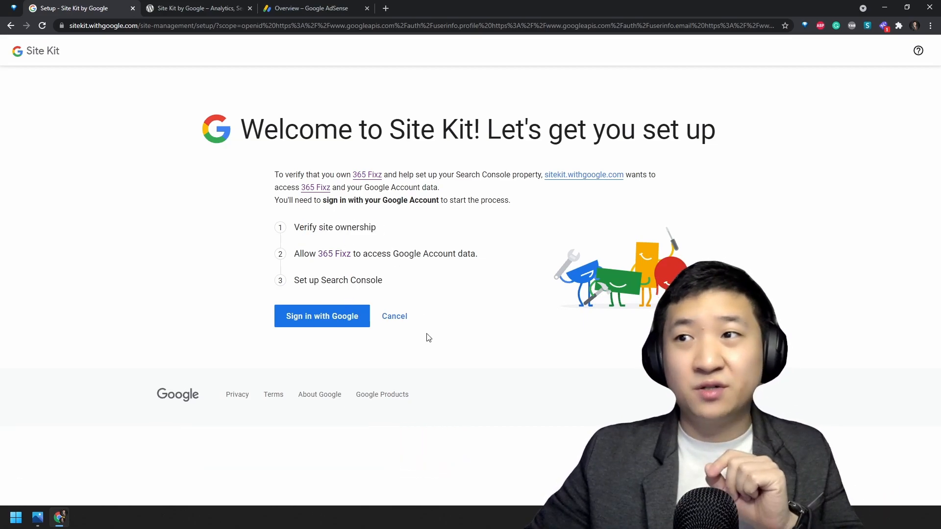
{"action": "left_click", "coordinate": [305, 324]}
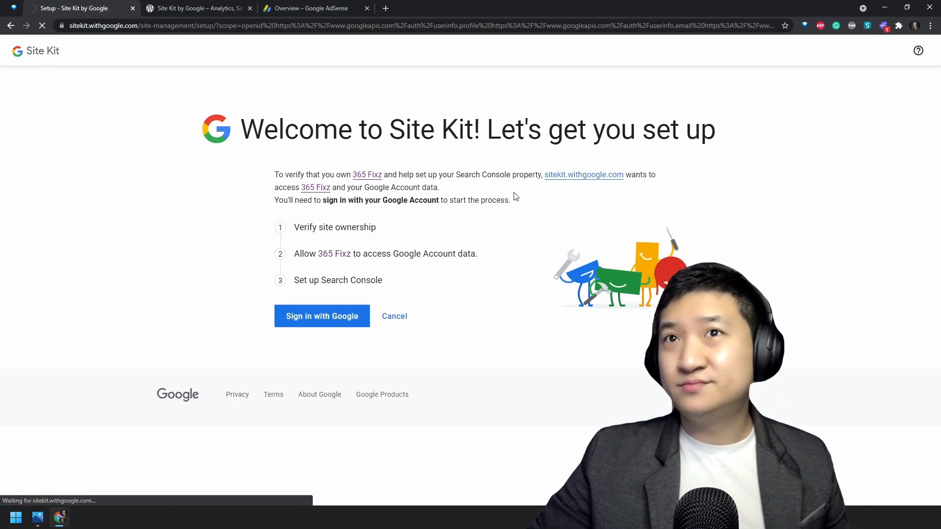
{"action": "left_click", "coordinate": [426, 257]}
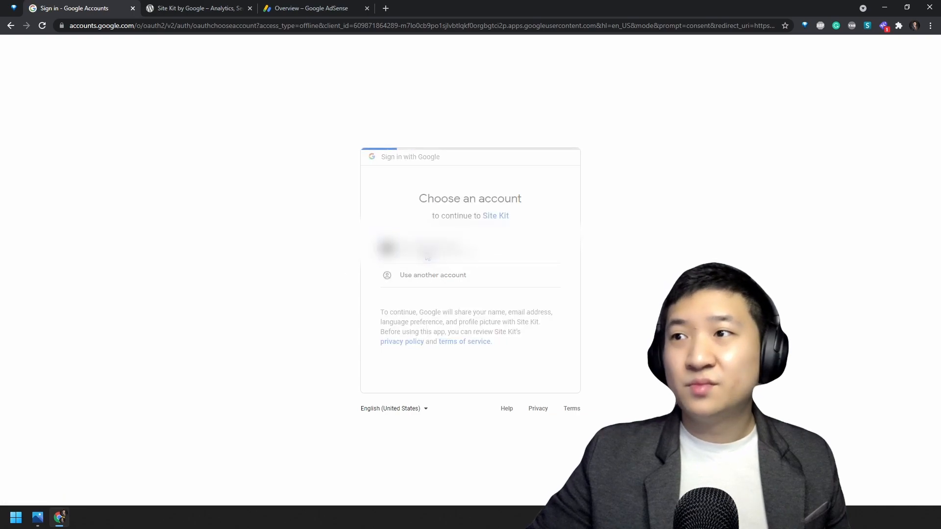
Grant Site Kit permission to manage Search Console data and the list of sites and domains, and continue.
{"action": "key", "text": "ctrl+plus"}
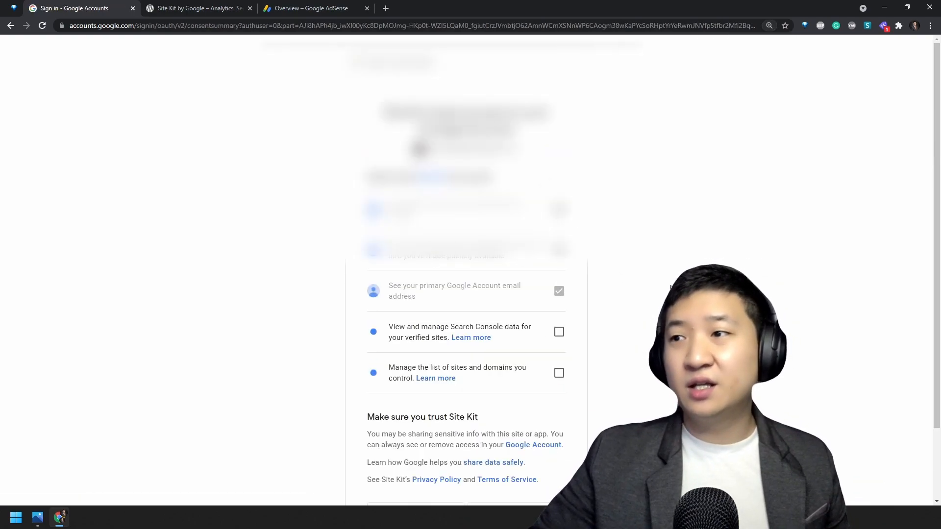
{"action": "scroll", "coordinate": [670, 288], "scroll_direction": "down", "scroll_amount": 2}
{"action": "scroll", "coordinate": [670, 288], "scroll_direction": "up", "scroll_amount": 2}
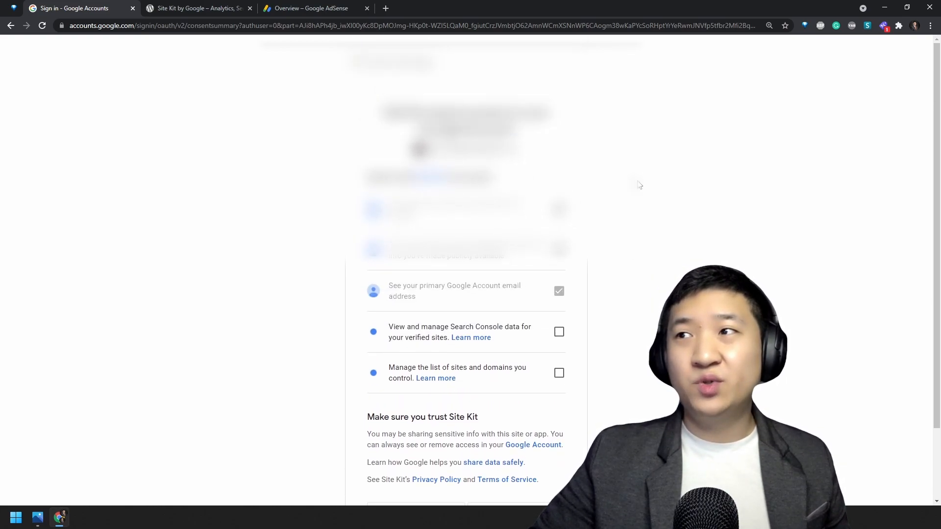
{"action": "left_click", "coordinate": [559, 333]}
{"action": "left_click", "coordinate": [560, 375]}
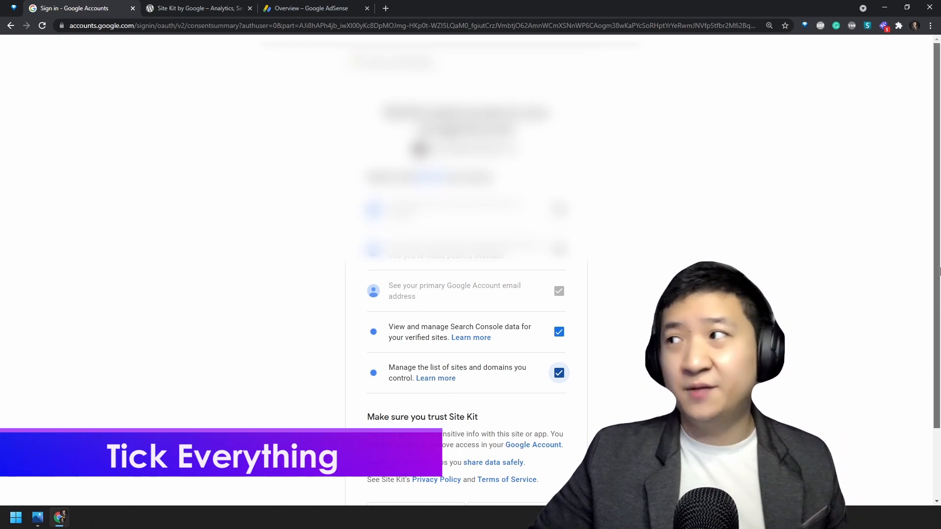
{"action": "scroll", "coordinate": [580, 431], "scroll_direction": "down", "scroll_amount": 2}
{"action": "left_click", "coordinate": [505, 428]}
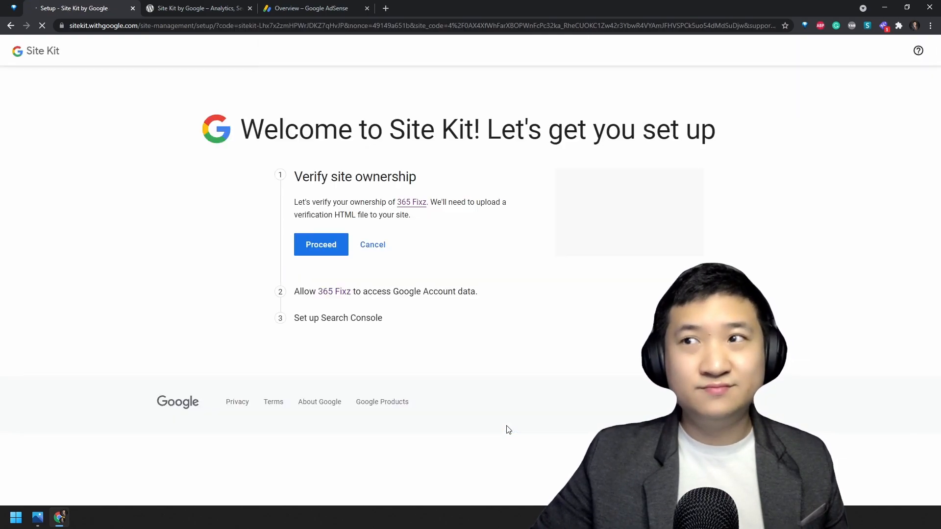
Read the site ownership instructions and proceed with verifying ownership of 365 Fixz.
{"action": "left_click_drag", "start_coordinate": [306, 200], "coordinate": [502, 217]}
{"action": "left_click", "coordinate": [494, 219]}
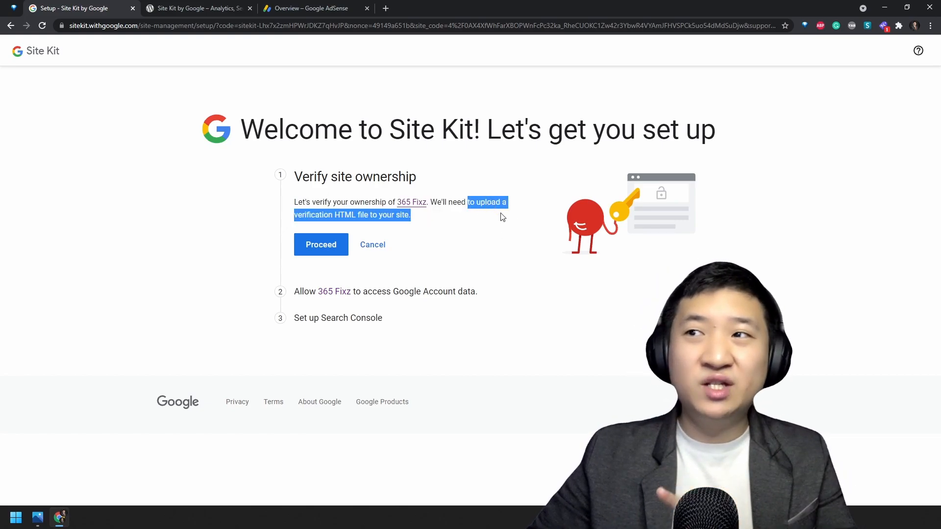
{"action": "left_click", "coordinate": [449, 237]}
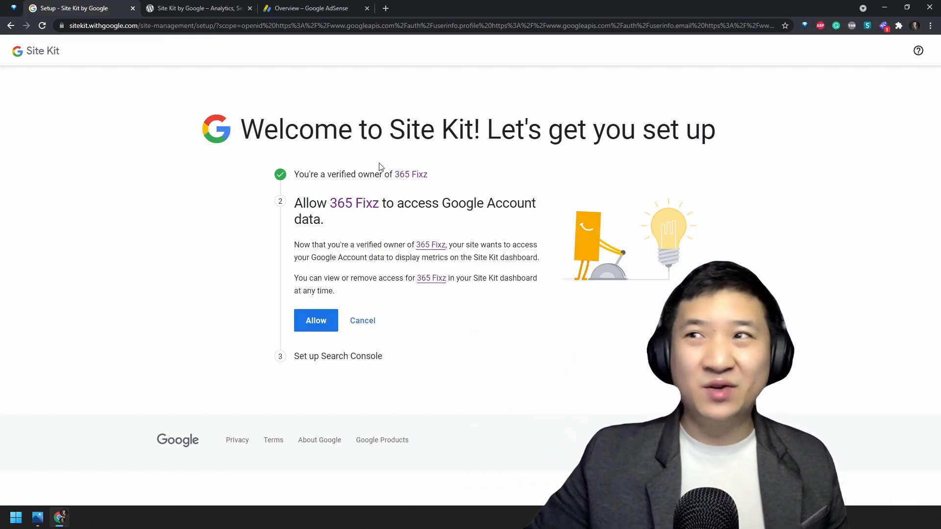
Allow 365 Fixz to access the Google Account data for the Site Kit dashboard.
{"action": "left_click_drag", "start_coordinate": [351, 175], "coordinate": [500, 175]}
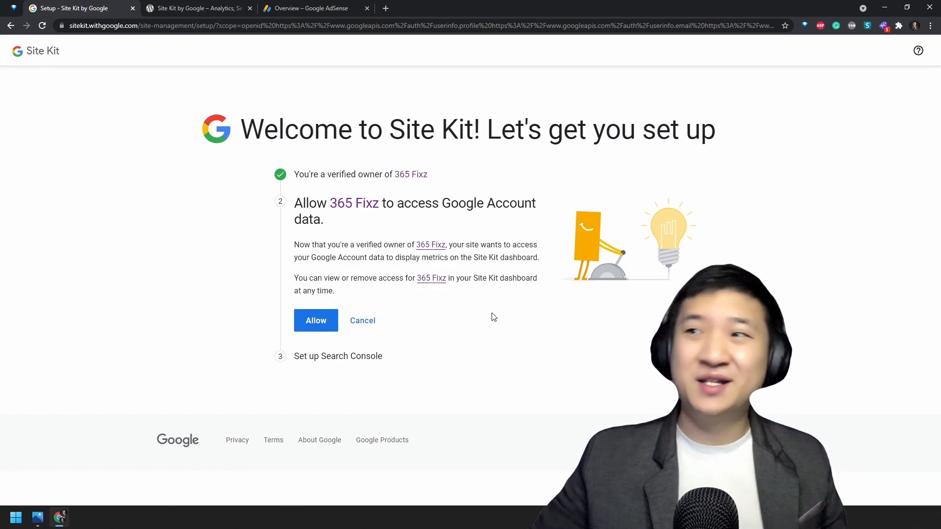
{"action": "left_click_drag", "start_coordinate": [335, 245], "coordinate": [512, 245]}
{"action": "left_click", "coordinate": [523, 270]}
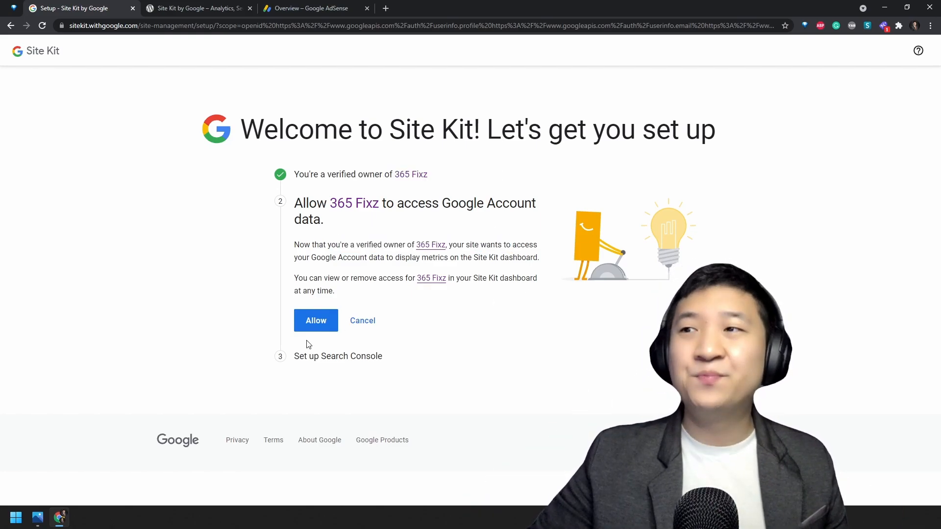
{"action": "left_click", "coordinate": [315, 325]}
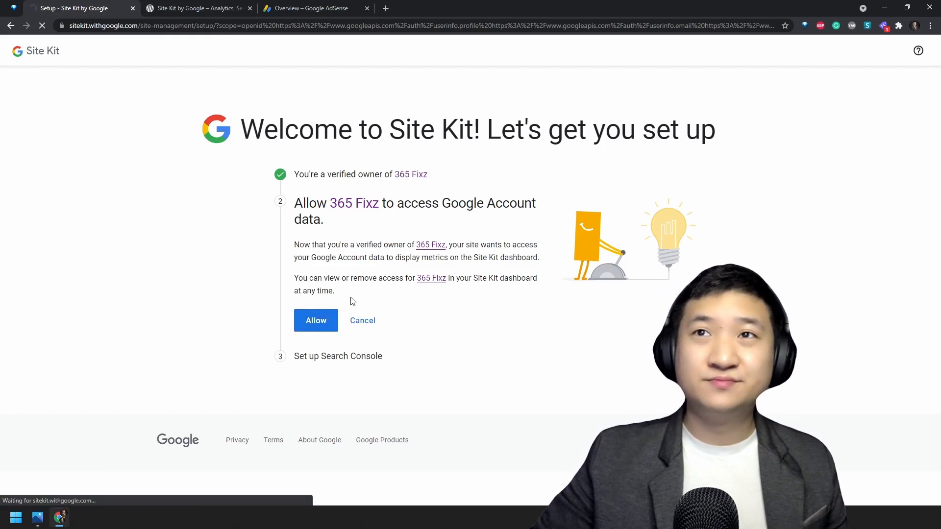
Read the Search Console setup notice and add the 365 Fixz site to Search Console.
{"action": "left_click_drag", "start_coordinate": [301, 230], "coordinate": [420, 273]}
{"action": "left_click", "coordinate": [429, 275]}
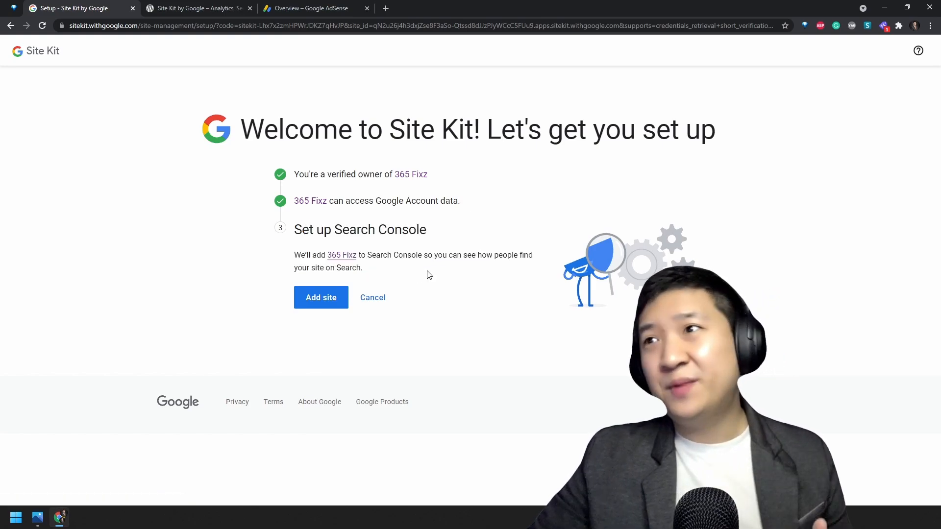
{"action": "left_click_drag", "start_coordinate": [302, 229], "coordinate": [479, 249]}
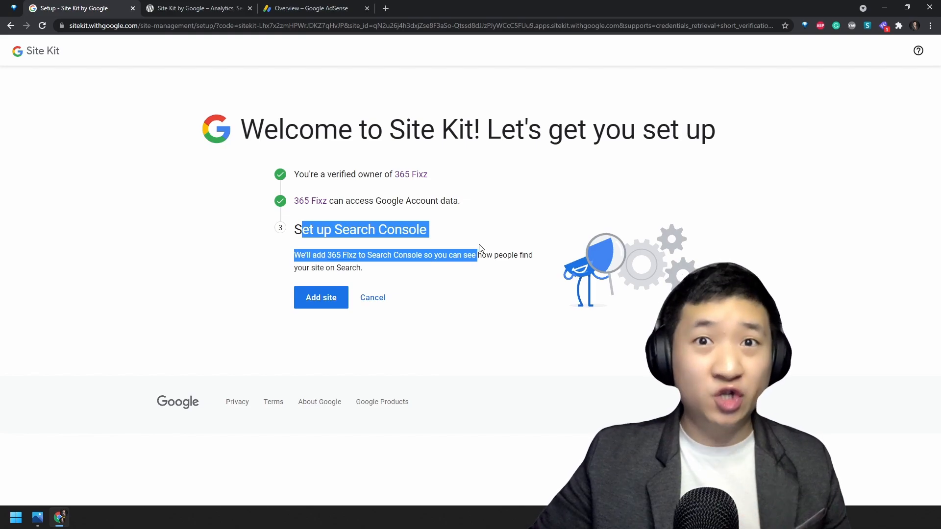
{"action": "left_click", "coordinate": [446, 264]}
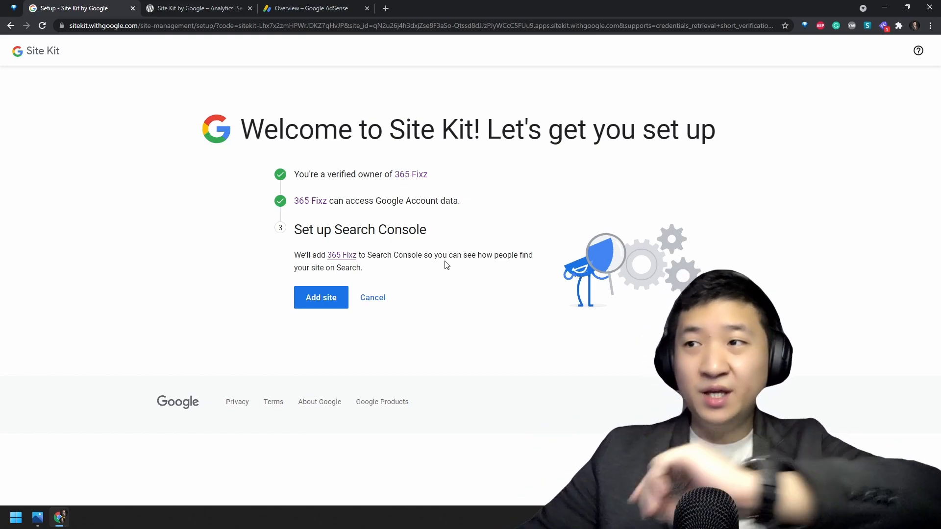
{"action": "left_click", "coordinate": [319, 299]}
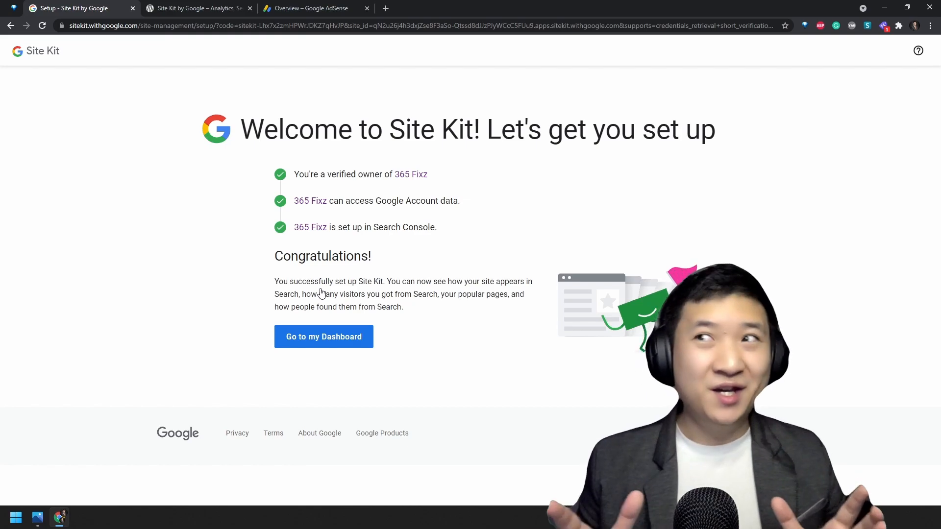
Review the completed ownership, data access and Search Console items, and continue to the Site Kit dashboard.
{"action": "left_click_drag", "start_coordinate": [460, 257], "coordinate": [296, 175]}
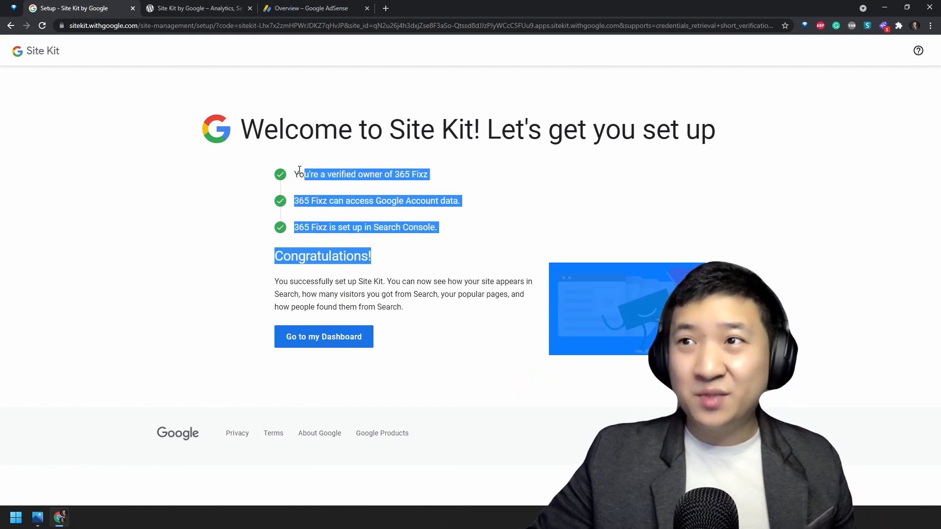
{"action": "left_click", "coordinate": [477, 207]}
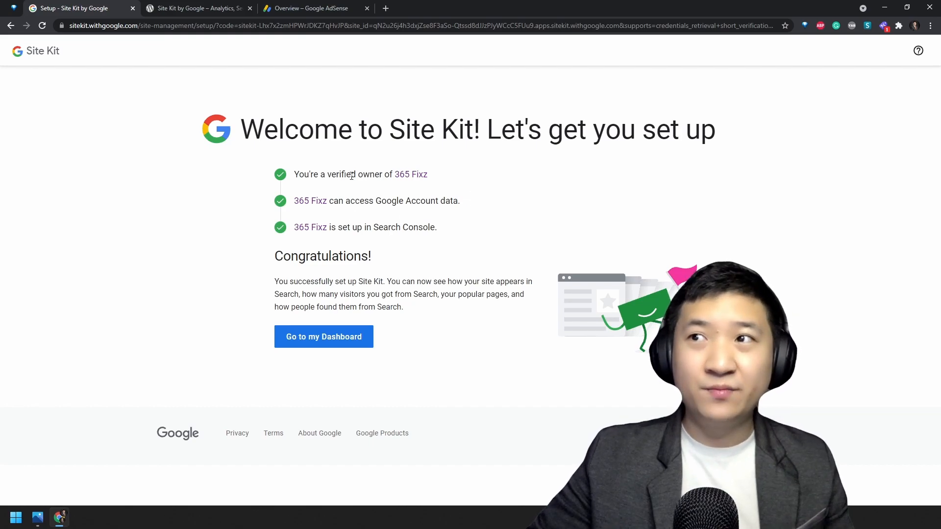
{"action": "left_click_drag", "start_coordinate": [318, 170], "coordinate": [486, 174]}
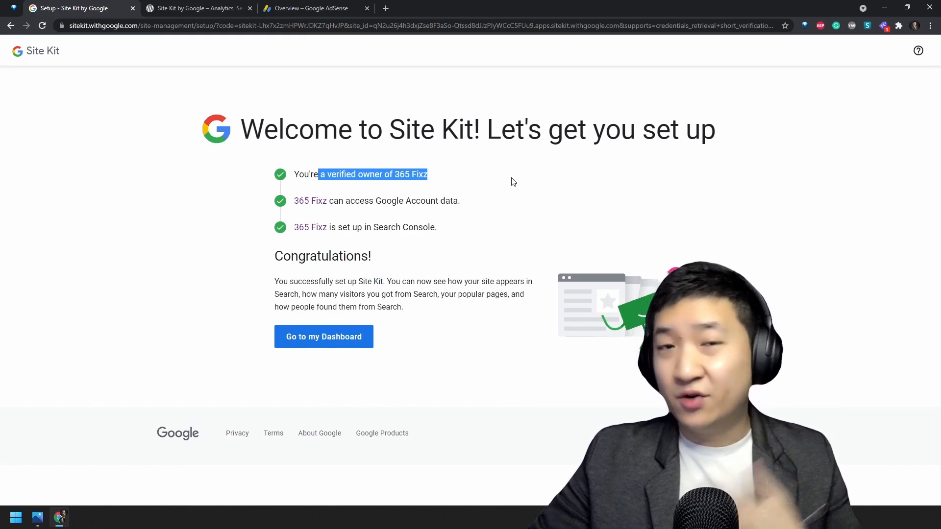
{"action": "left_click_drag", "start_coordinate": [485, 216], "coordinate": [296, 205]}
{"action": "left_click", "coordinate": [453, 241]}
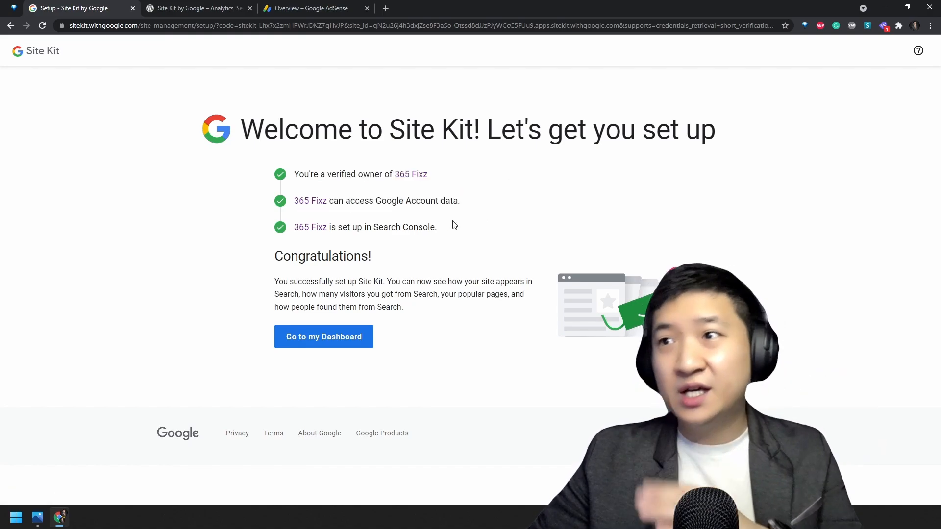
{"action": "left_click_drag", "start_coordinate": [454, 225], "coordinate": [307, 231]}
{"action": "left_click", "coordinate": [494, 263]}
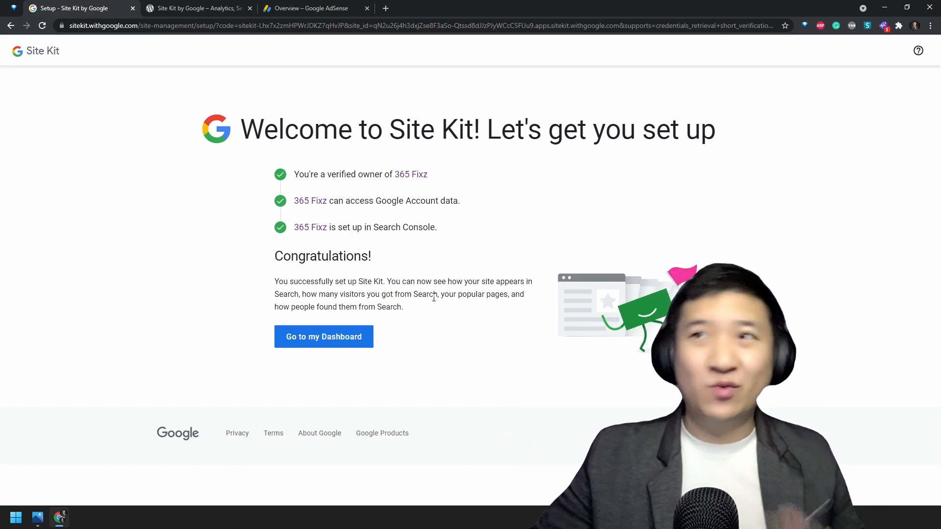
{"action": "left_click", "coordinate": [336, 343]}
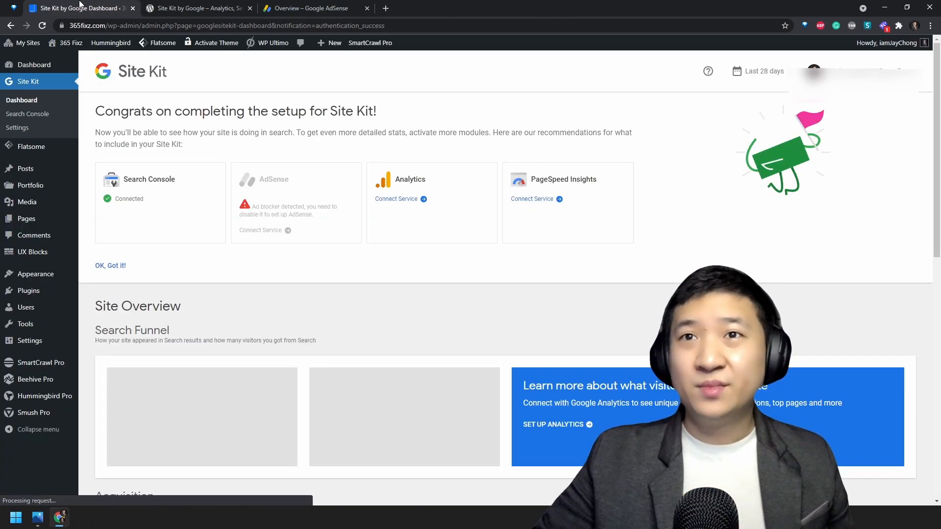
Turn off Adblock Plus for the 365fixz.com dashboard and refresh the page so the changes take effect.
{"action": "left_click_drag", "start_coordinate": [80, 3], "coordinate": [345, 5]}
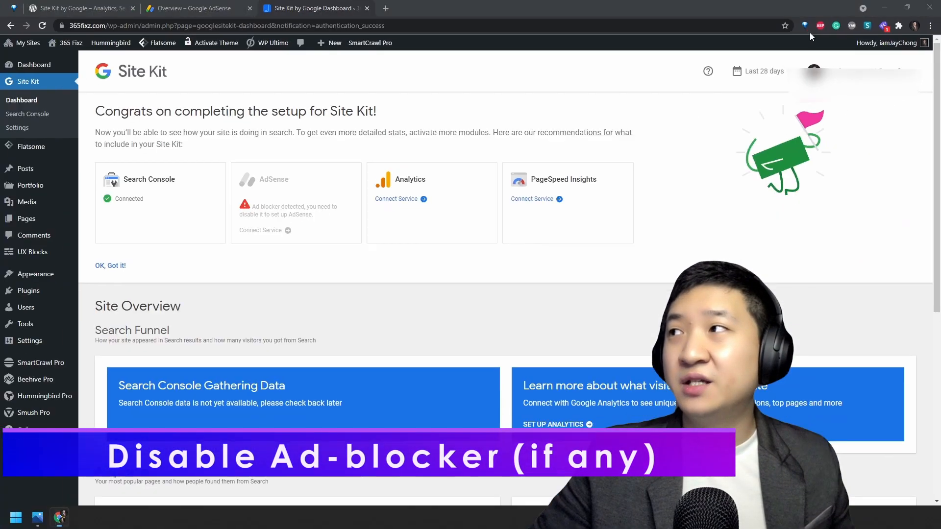
{"action": "left_click", "coordinate": [821, 25]}
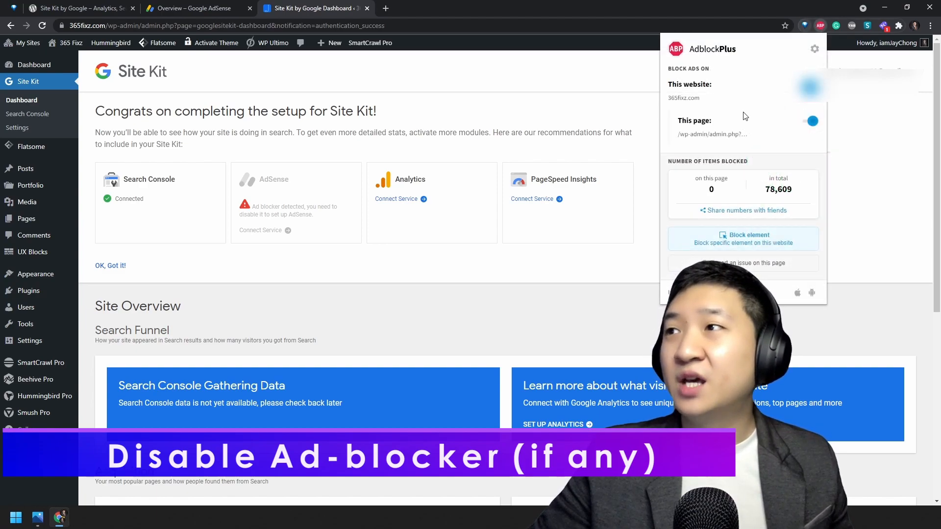
{"action": "left_click", "coordinate": [812, 121]}
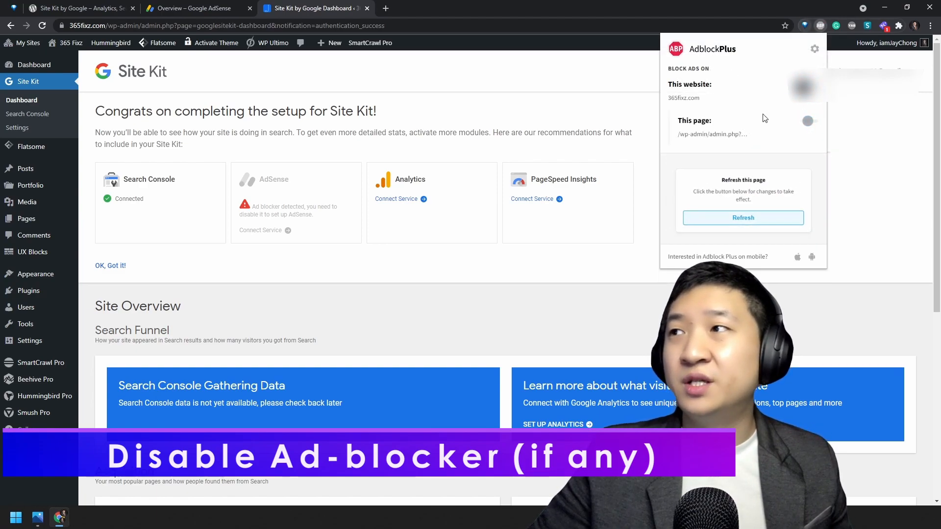
{"action": "left_click", "coordinate": [748, 222]}
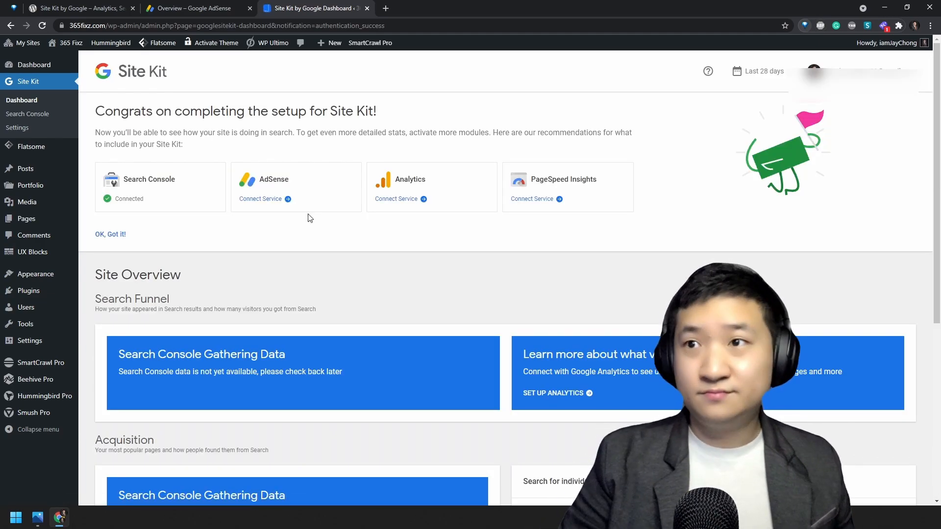
Connect the AdSense service with the existing Google account, allowing AdSense data access and letting Site Kit place the AdSense code on the site.
{"action": "key", "text": "ctrl+plus"}
{"action": "key", "text": "ctrl+plus"}
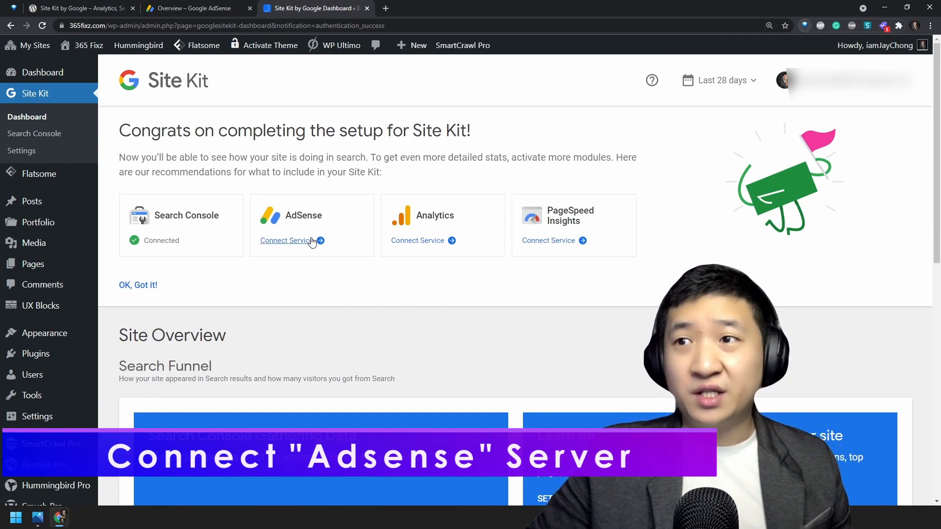
{"action": "left_click", "coordinate": [298, 243]}
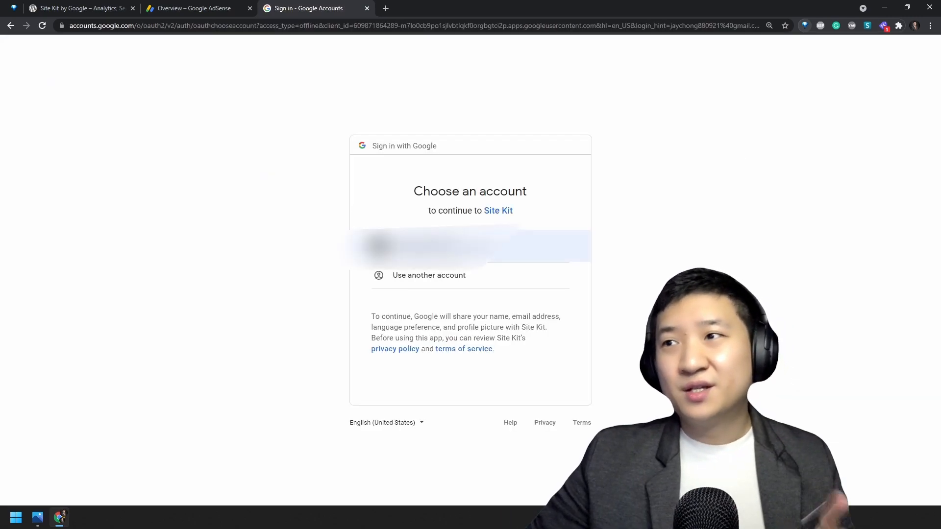
{"action": "left_click", "coordinate": [510, 260]}
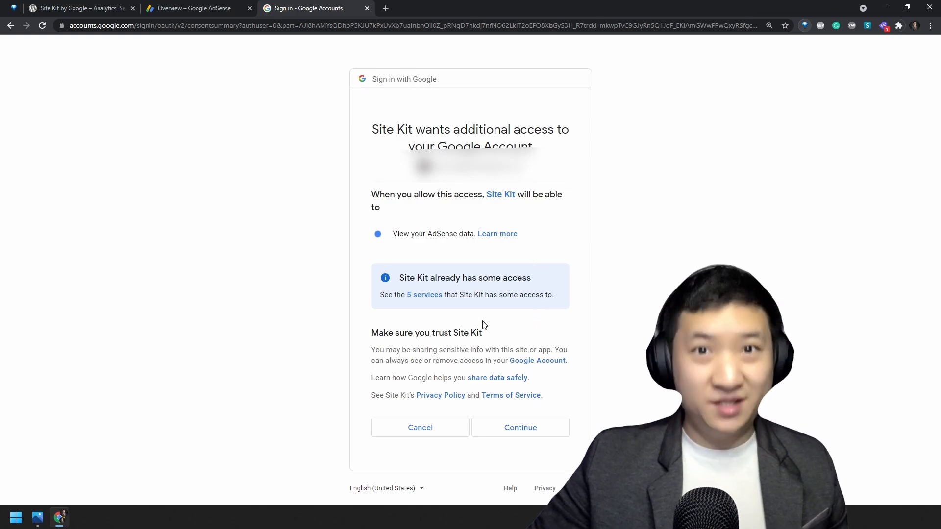
{"action": "left_click", "coordinate": [528, 430]}
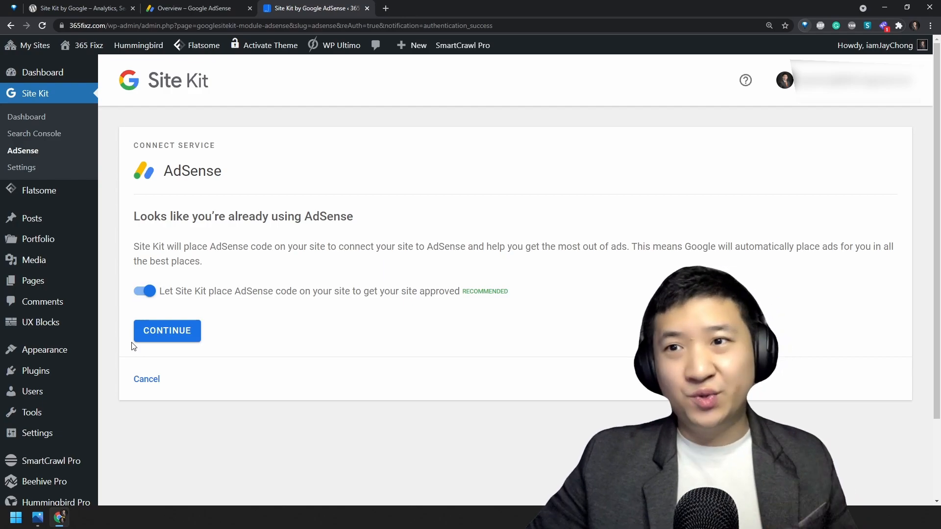
{"action": "left_click", "coordinate": [170, 333]}
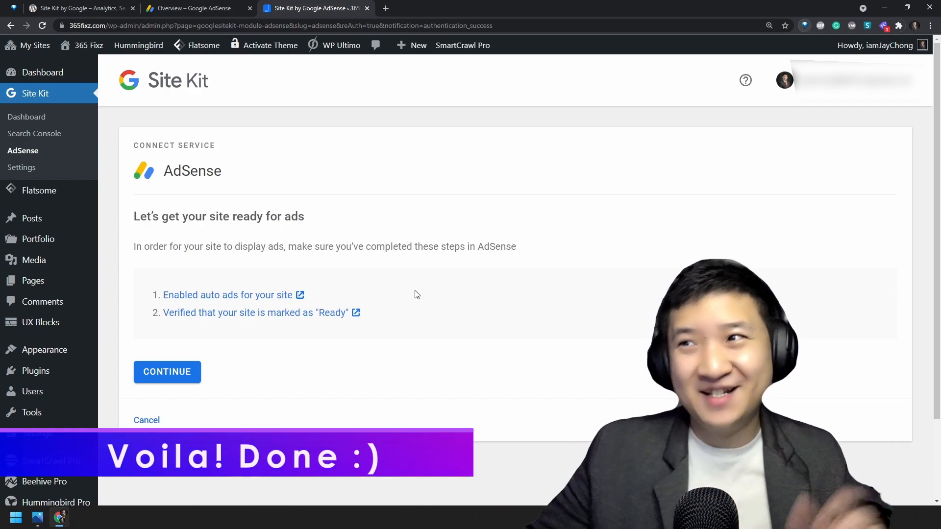
{"action": "left_click", "coordinate": [163, 376]}
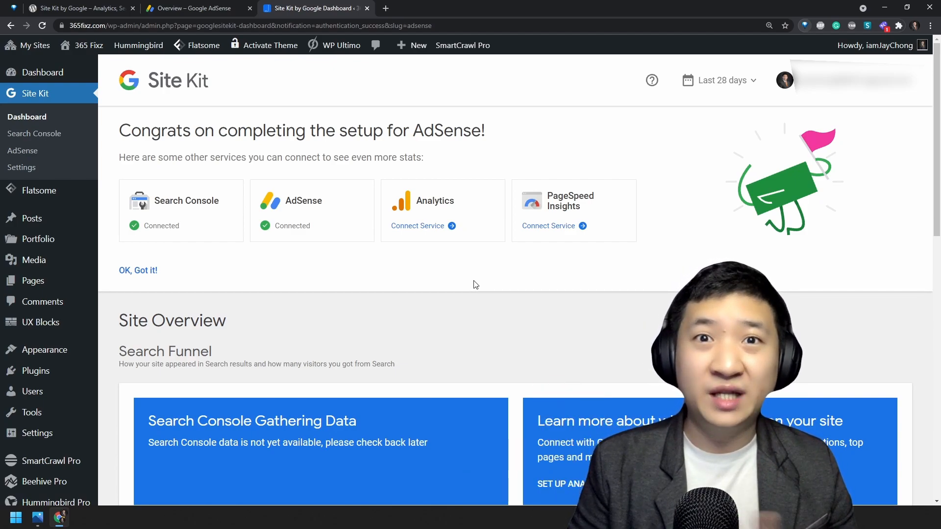
Look at the Site Kit by Google plugin page on WordPress.org and return to the Site Kit dashboard.
{"action": "key", "text": "ctrl+1"}
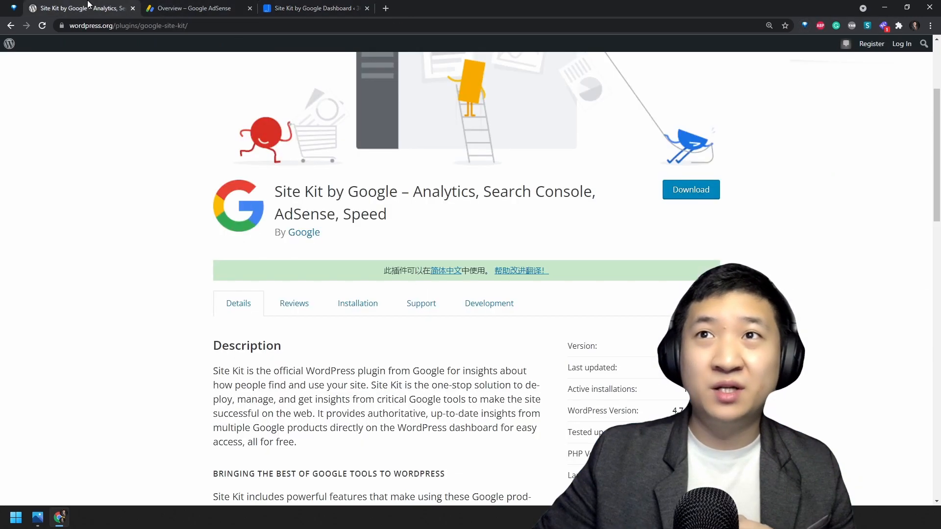
{"action": "left_click_drag", "start_coordinate": [419, 216], "coordinate": [299, 187]}
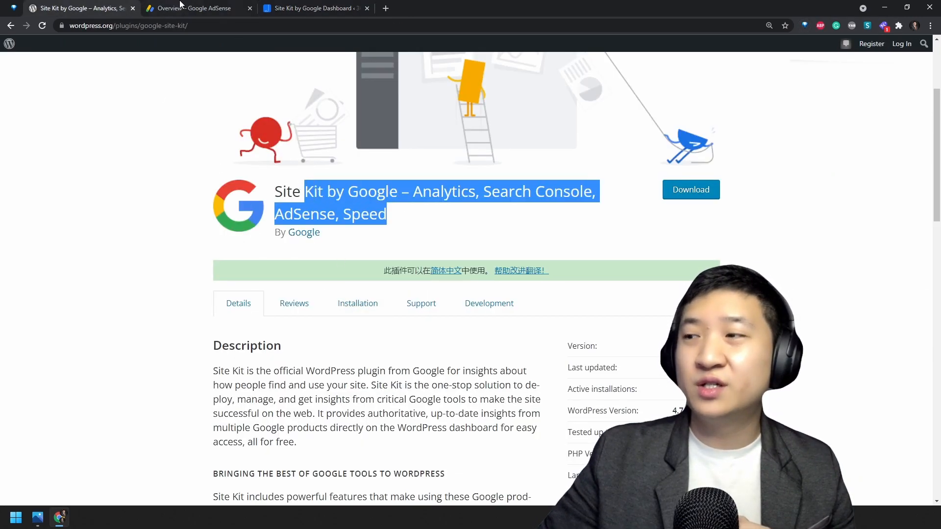
{"action": "left_click", "coordinate": [333, 6]}
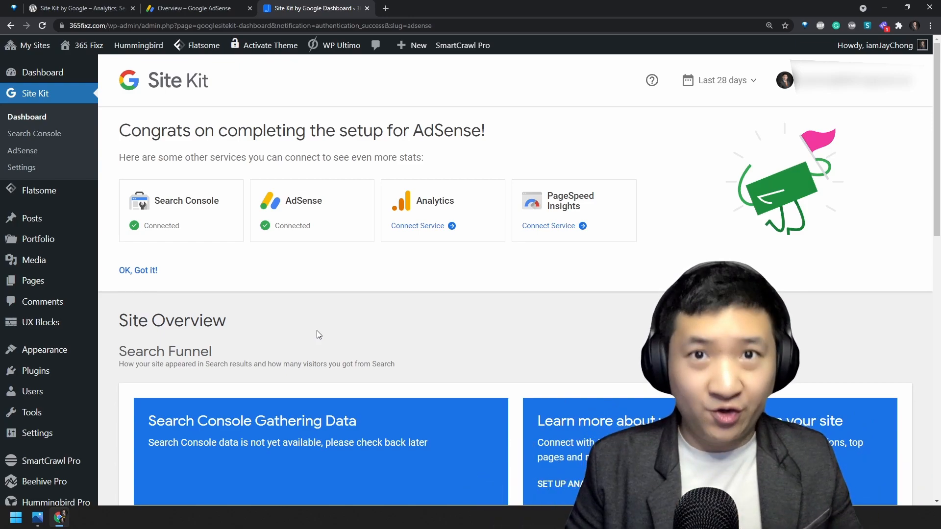
Examine the AdSense code for 365fixz.com in Google AdSense and return to the Site Kit dashboard.
{"action": "left_click", "coordinate": [227, 4]}
{"action": "left_click", "coordinate": [460, 413]}
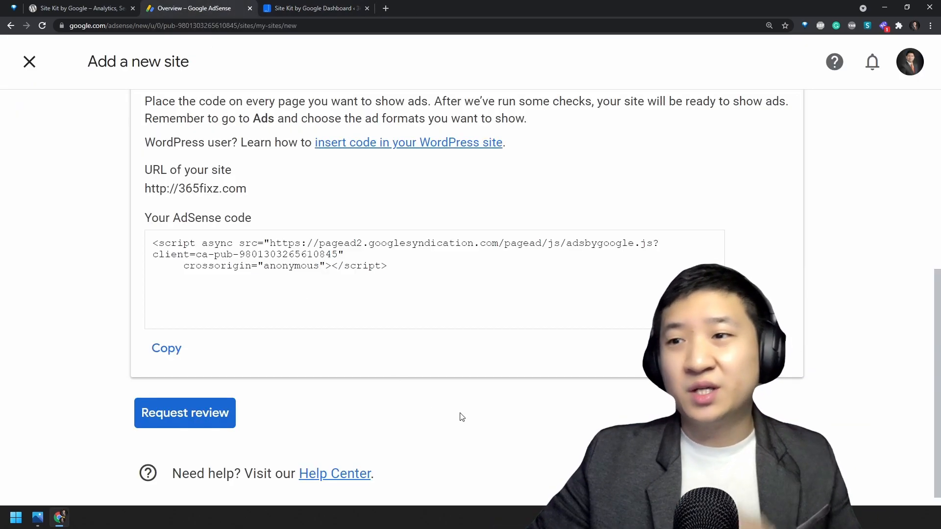
{"action": "scroll", "coordinate": [460, 417], "scroll_direction": "up", "scroll_amount": 2}
{"action": "left_click", "coordinate": [405, 366]}
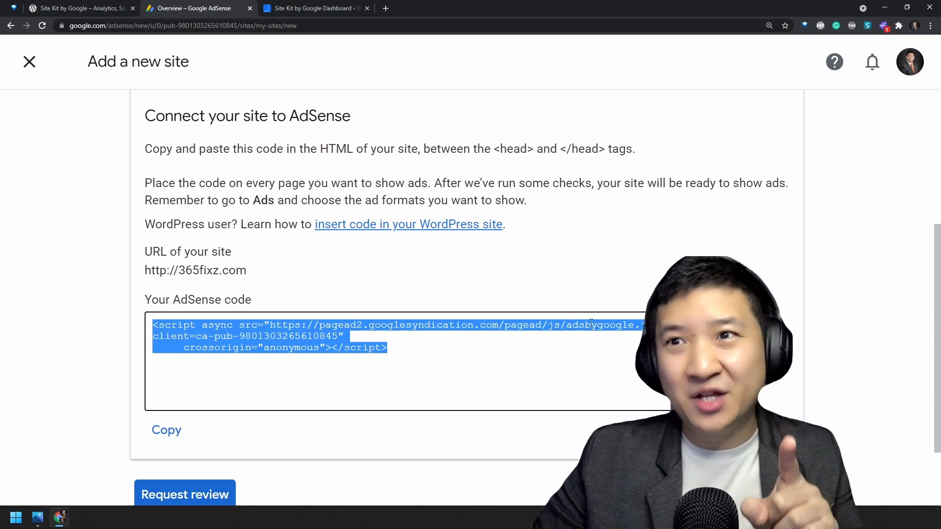
{"action": "scroll", "coordinate": [301, 325], "scroll_direction": "down", "scroll_amount": 2}
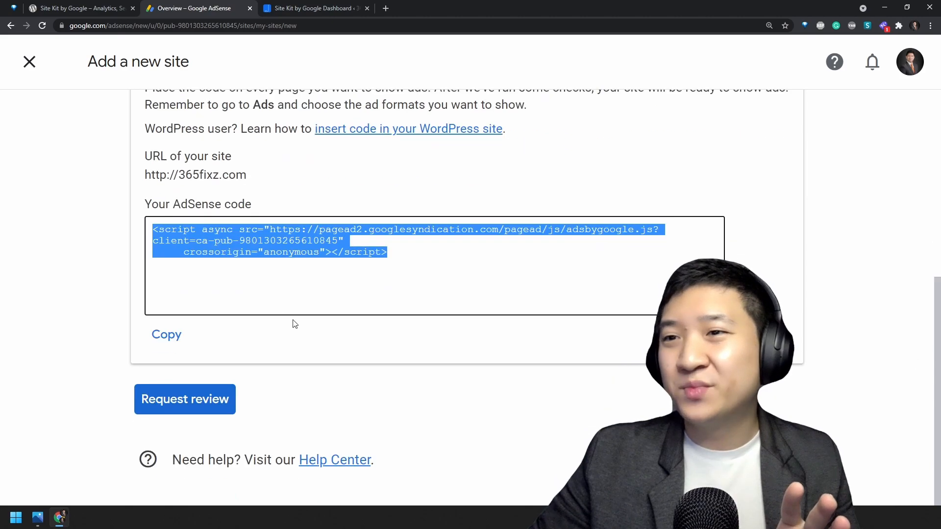
{"action": "left_click", "coordinate": [308, 5]}
{"action": "mouse_move", "coordinate": [69, 231]}
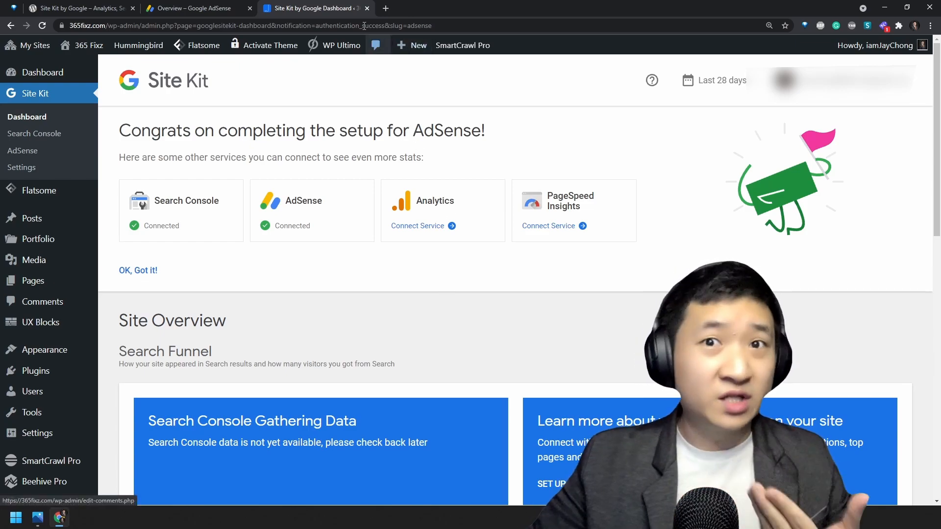
Check the Request review option for the new site in Google AdSense and return to the Site Kit dashboard.
{"action": "left_click", "coordinate": [227, 5]}
{"action": "left_click", "coordinate": [876, 312]}
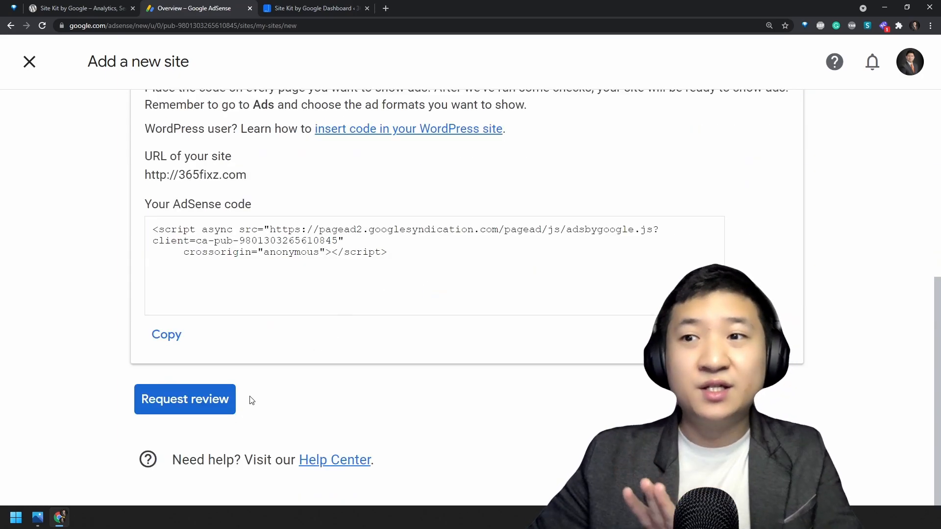
{"action": "left_click_drag", "start_coordinate": [353, 254], "coordinate": [541, 322]}
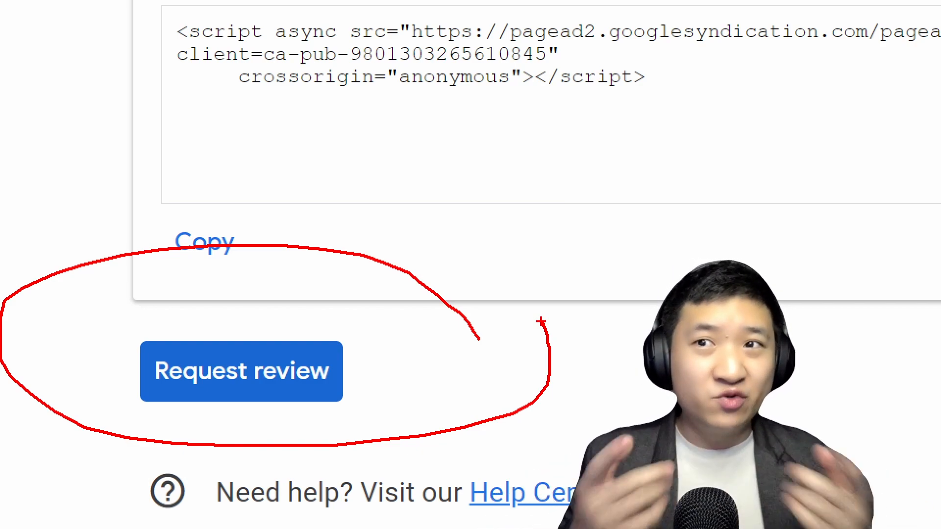
{"action": "key", "text": "Escape"}
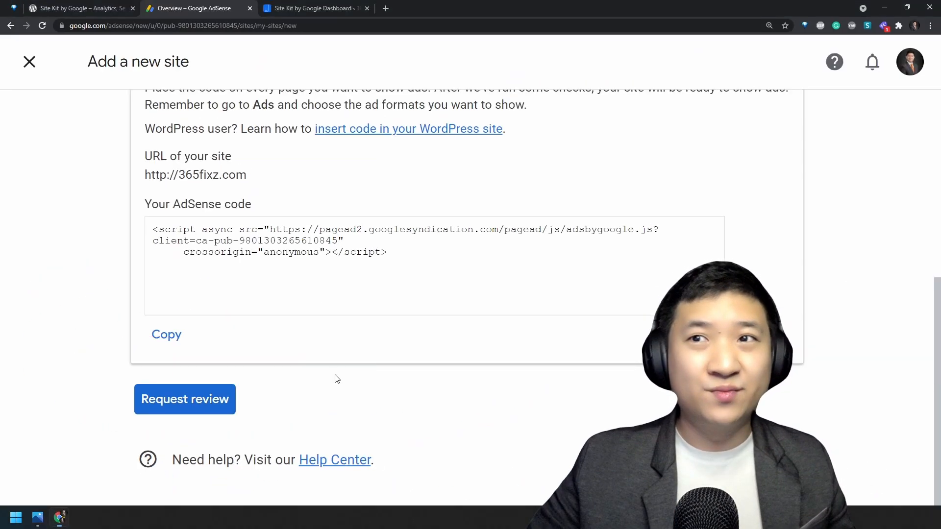
{"action": "left_click", "coordinate": [346, 6]}
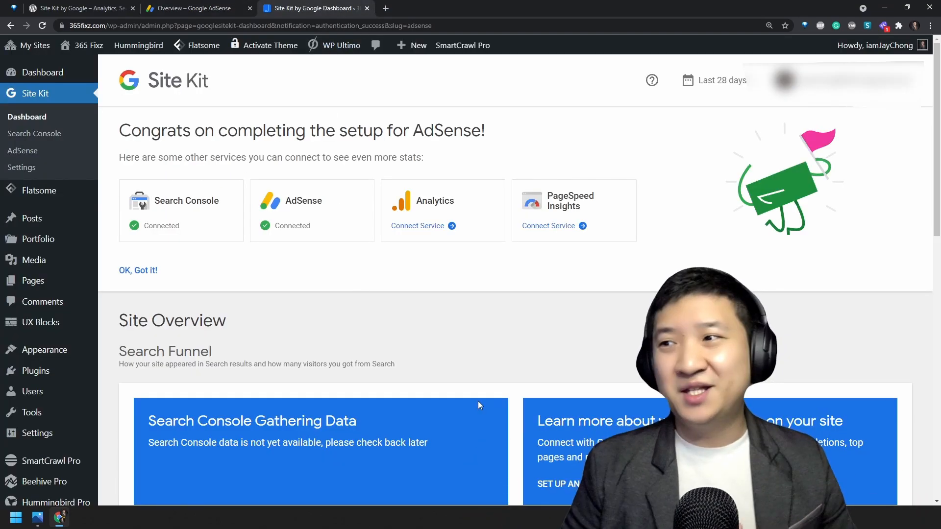